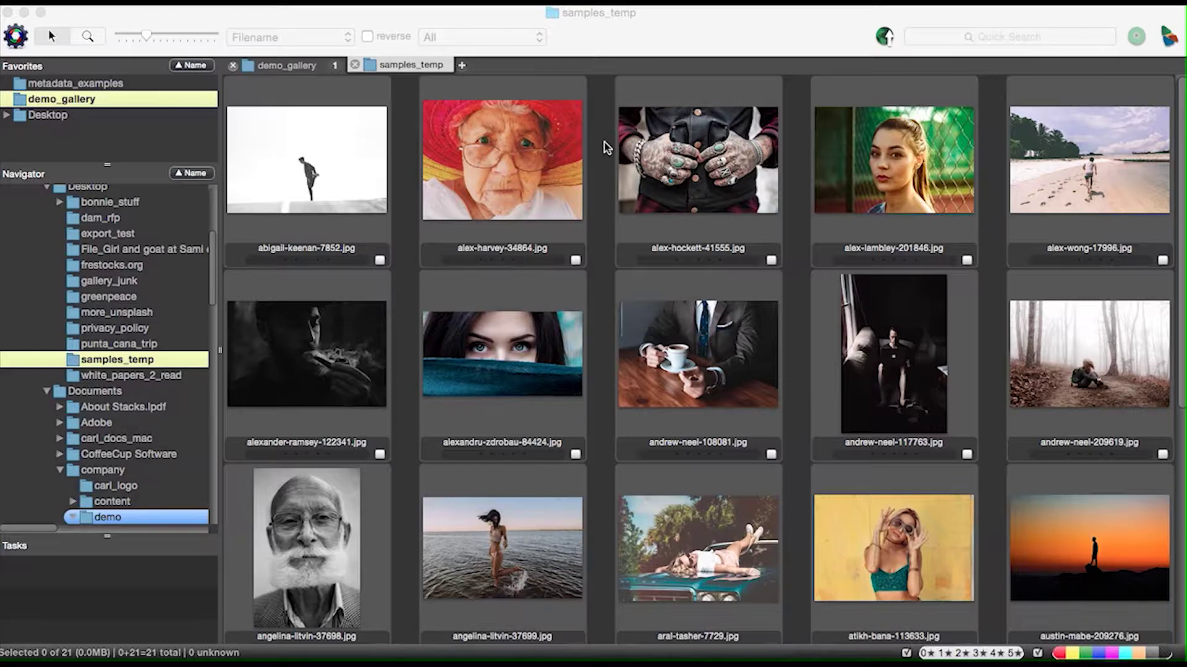
Step: Select fifteen photos and load the photographer's 'aa' stationery template in the IPTC Stationery Pad
{"action": "left_click_drag", "start_coordinate": [322, 94], "coordinate": [1055, 511]}
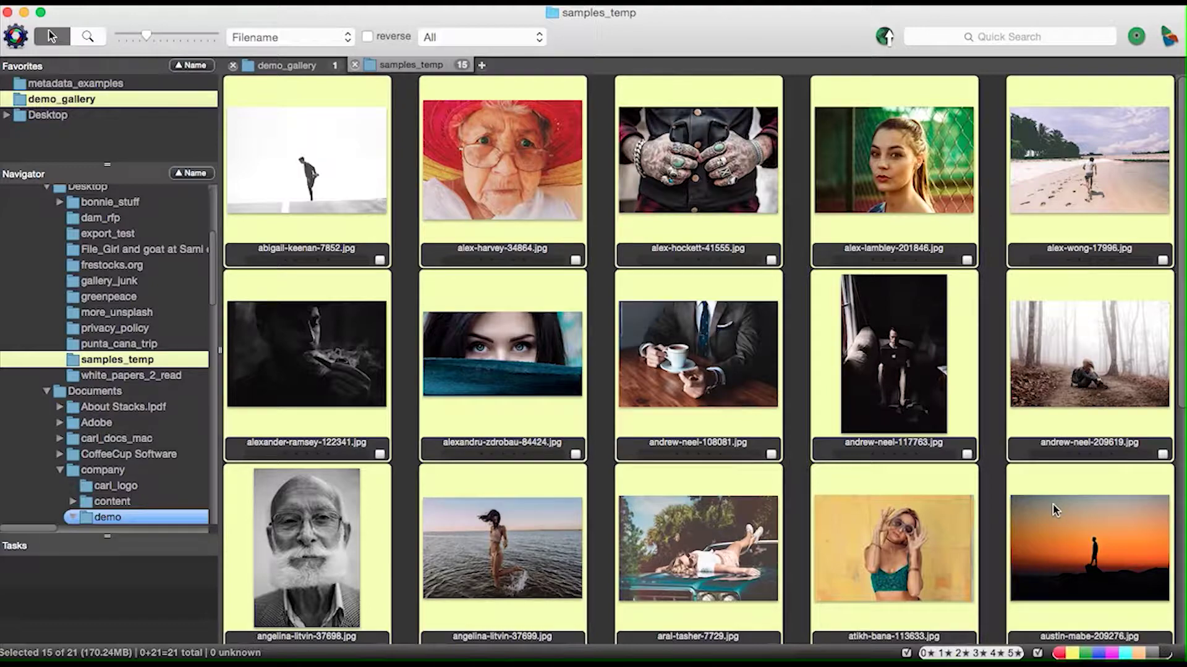
{"action": "key", "text": "super+shift+i"}
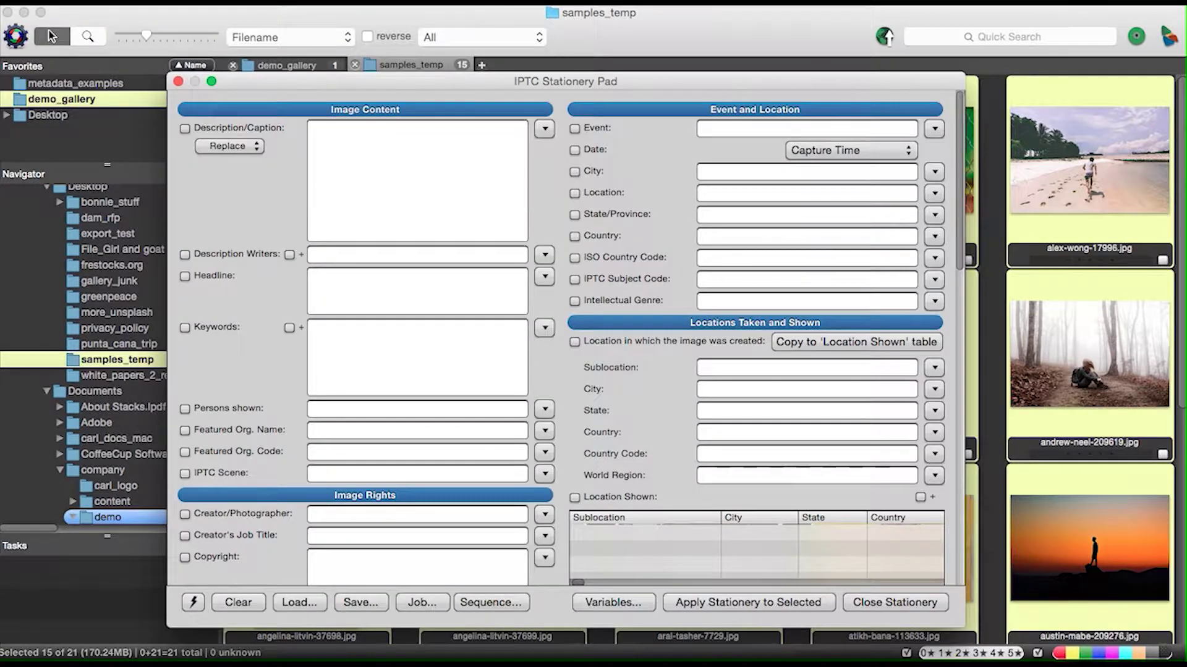
{"action": "left_click", "coordinate": [193, 602]}
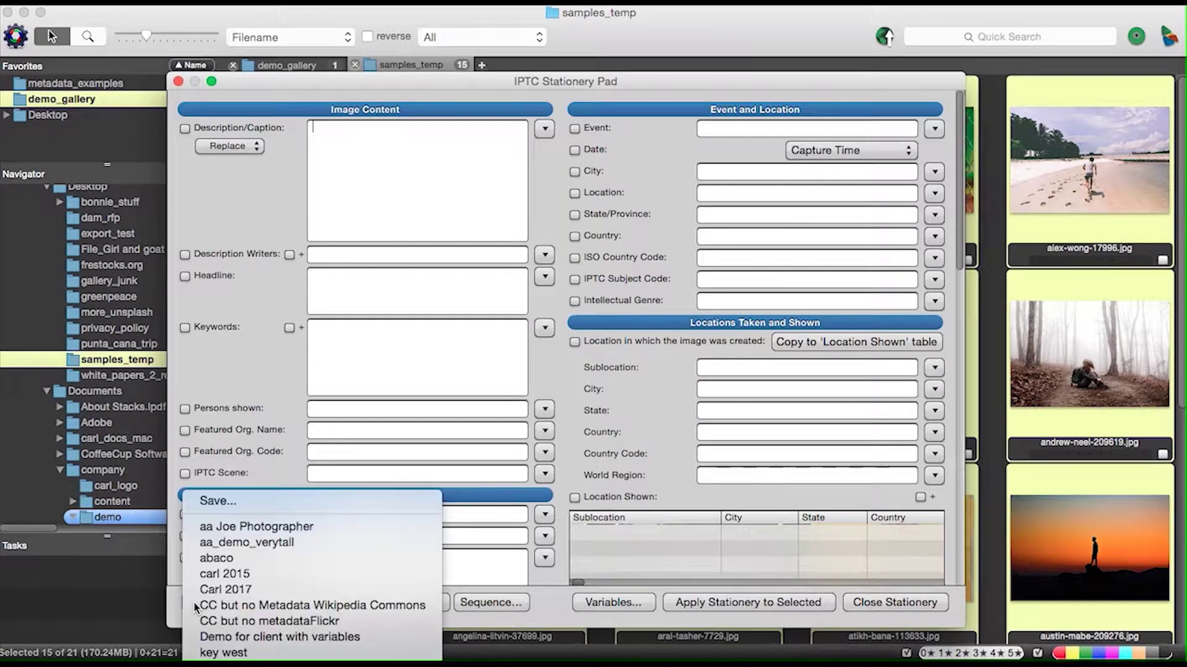
{"action": "left_click", "coordinate": [237, 533]}
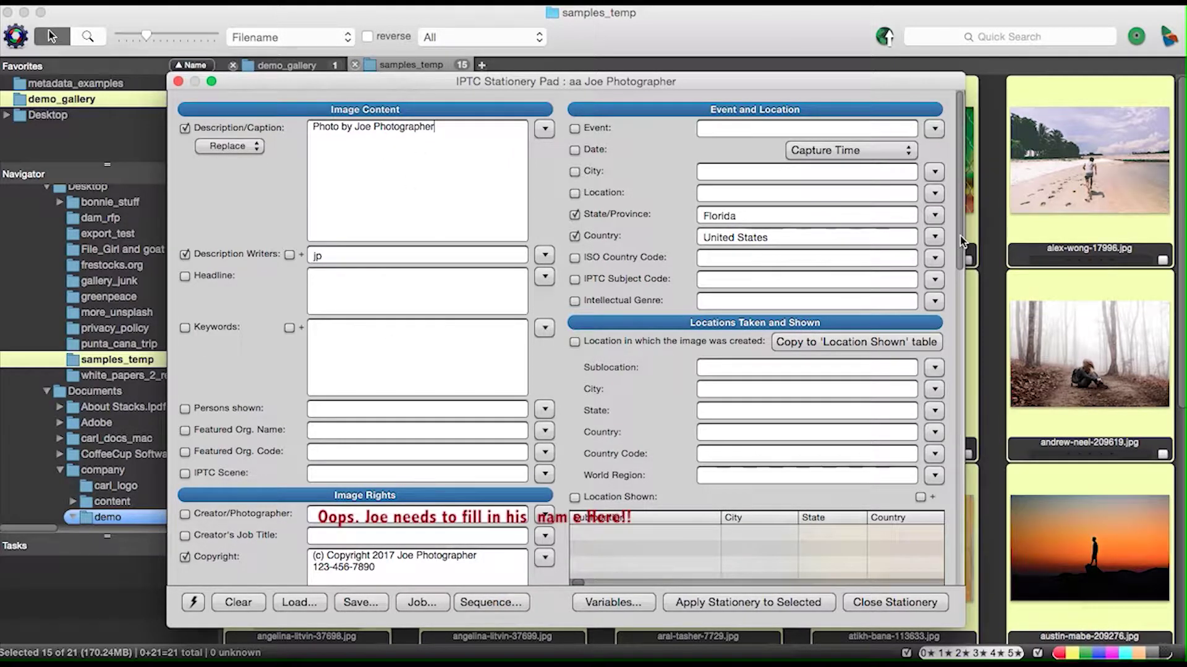
{"action": "left_click_drag", "start_coordinate": [960, 241], "coordinate": [962, 349]}
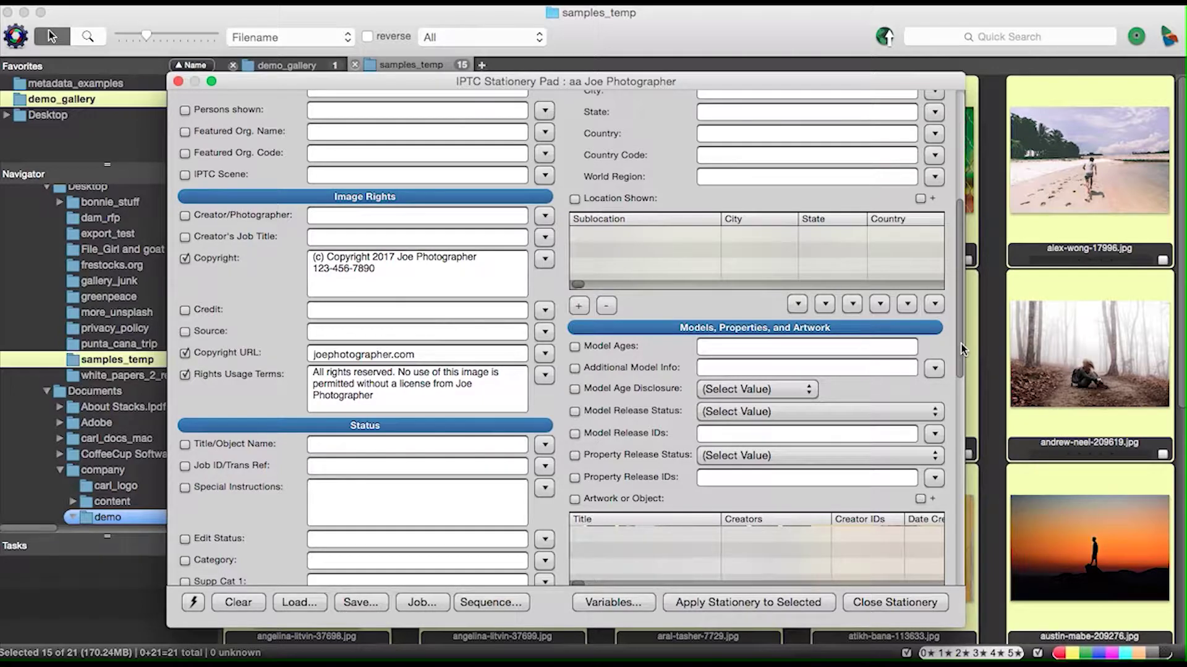
{"action": "left_click_drag", "start_coordinate": [962, 349], "coordinate": [958, 378]}
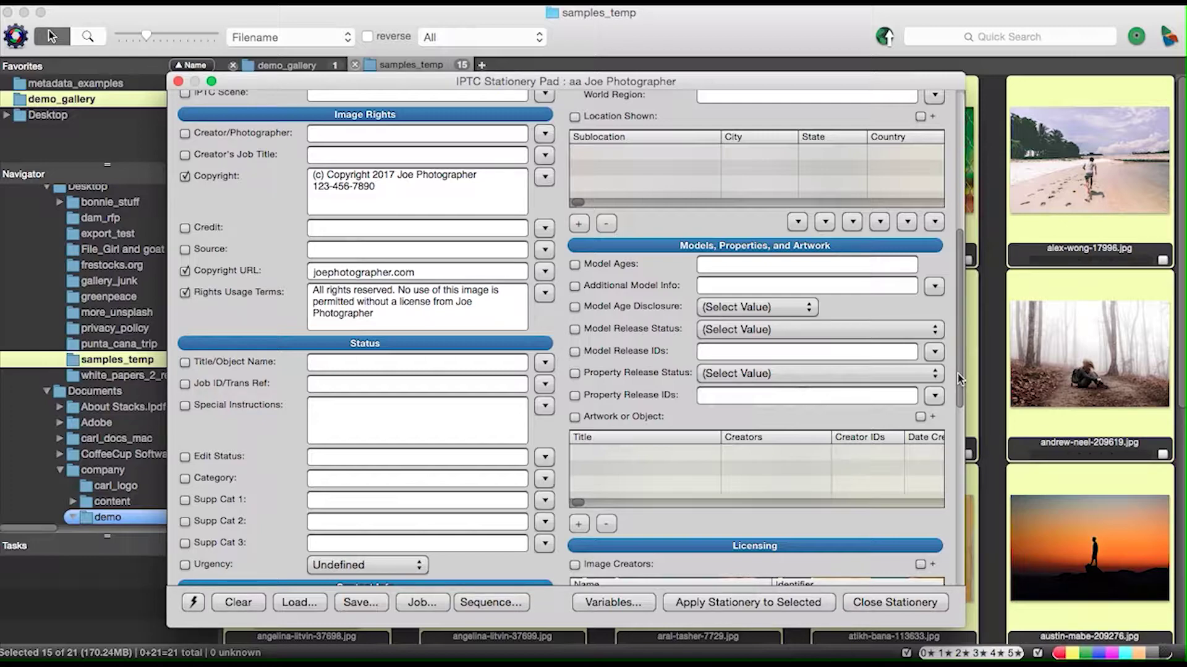
{"action": "left_click_drag", "start_coordinate": [958, 374], "coordinate": [956, 208]}
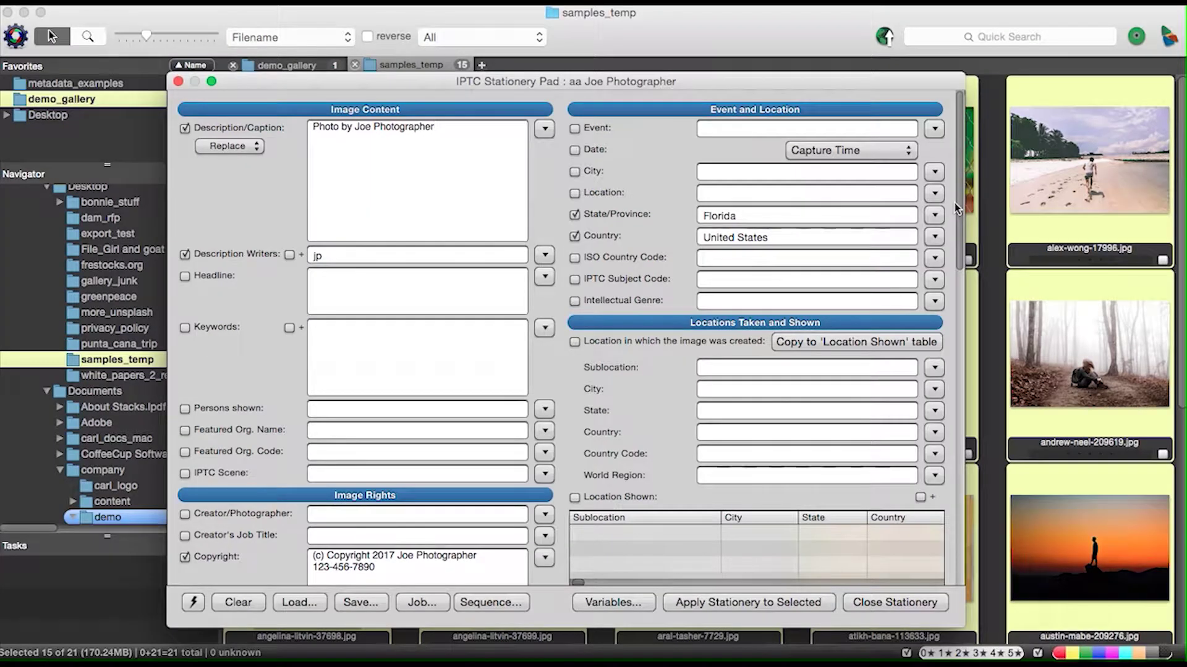
{"action": "left_click", "coordinate": [735, 603]}
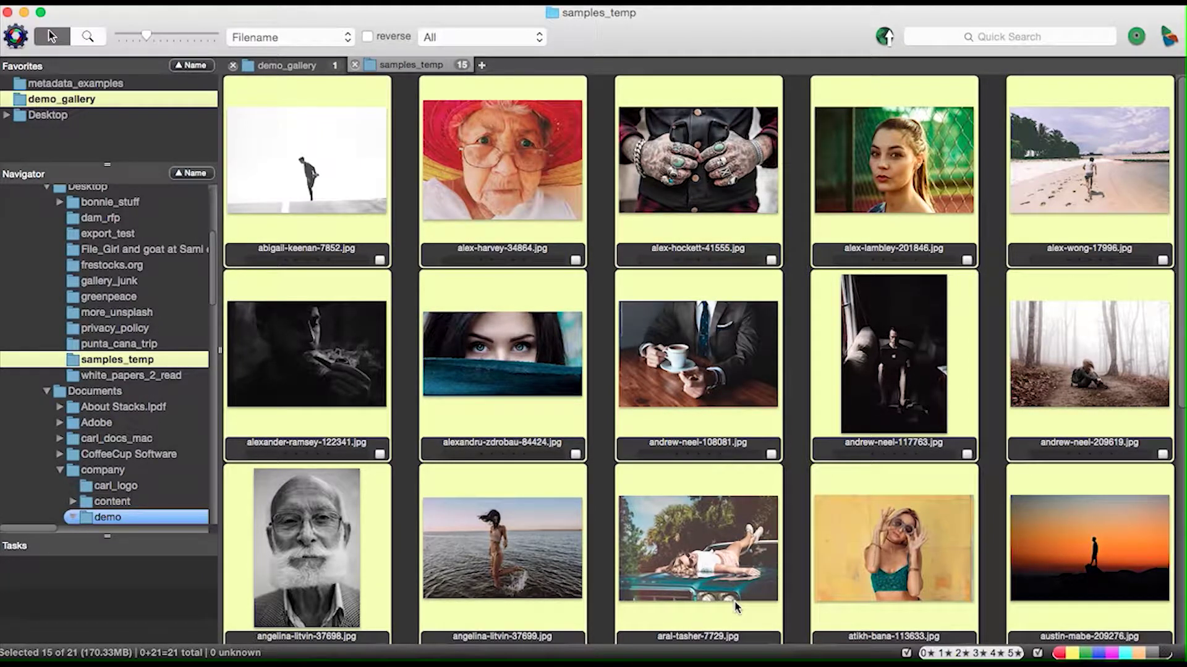
Step: Verify abigail-keenan-7852.jpg's IPTC Info shows the stationery caption and copyright, then close it unchanged
{"action": "key", "text": "super+i"}
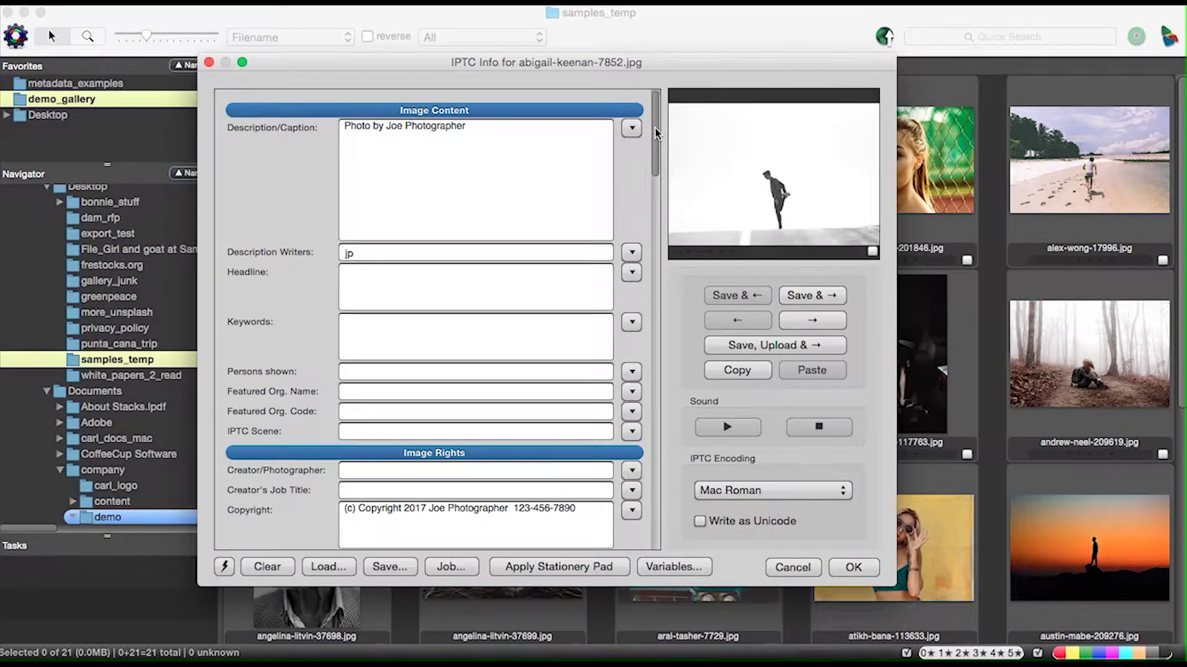
{"action": "mouse_move", "coordinate": [655, 128]}
{"action": "left_mouse_down"}
{"action": "mouse_move", "coordinate": [660, 560]}
{"action": "mouse_move", "coordinate": [659, 126]}
{"action": "left_mouse_up"}
{"action": "left_click", "coordinate": [791, 567]}
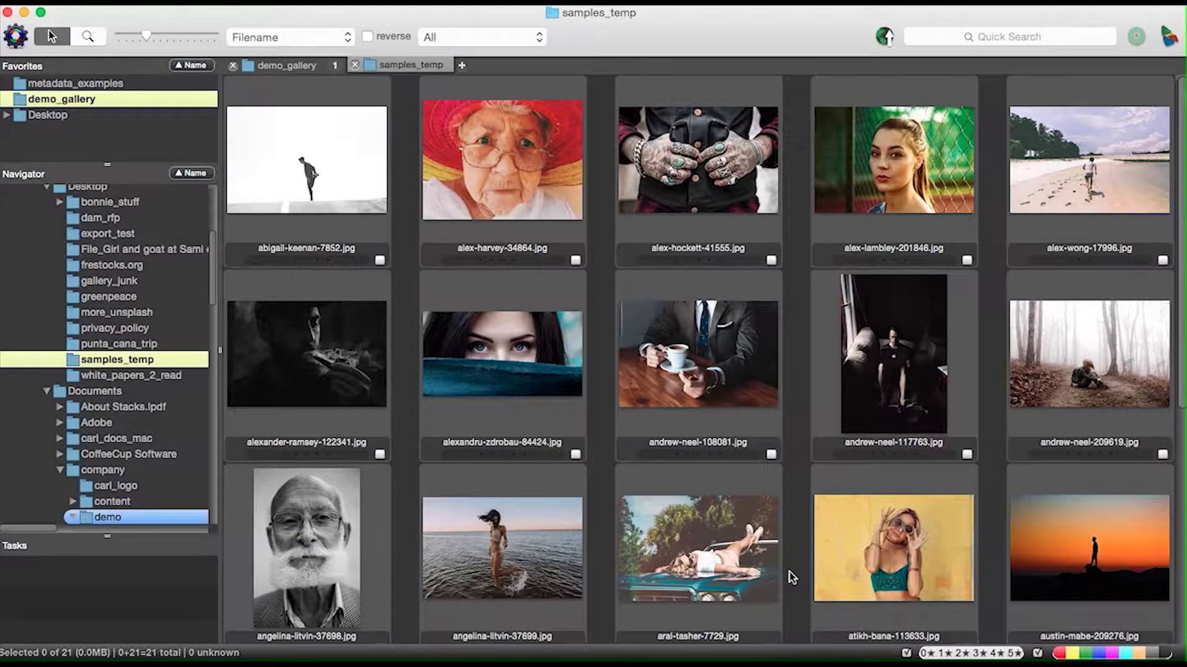
Step: Reselect the fifteen photos and clear every field in the IPTC Stationery Pad
{"action": "mouse_move", "coordinate": [329, 125]}
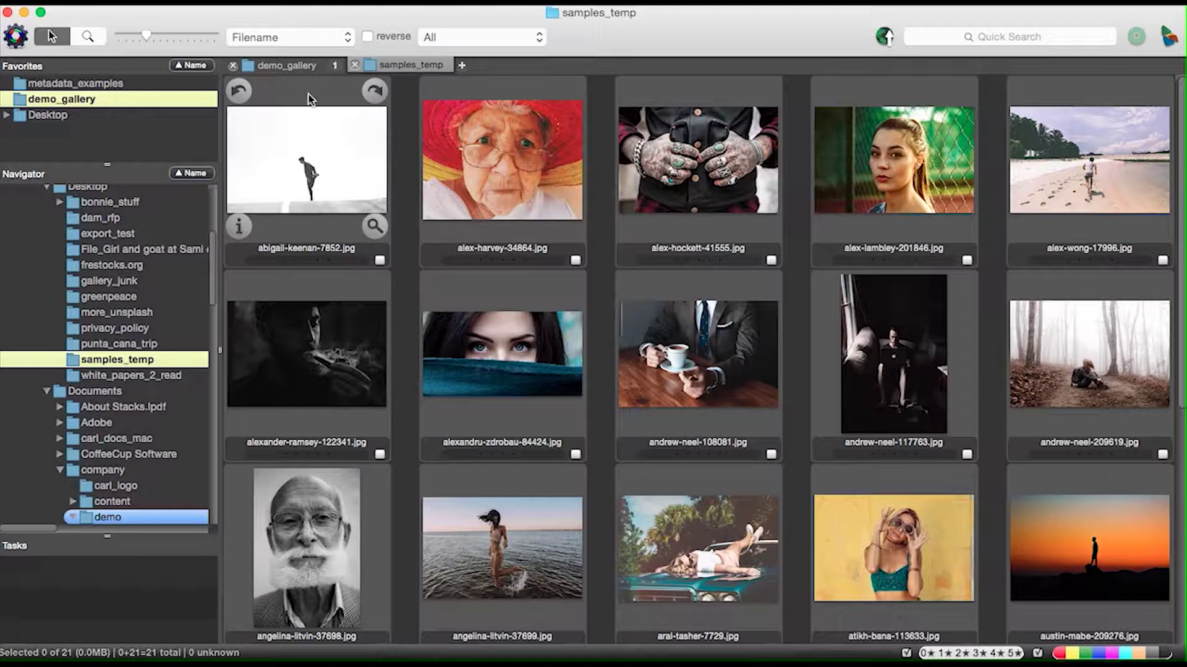
{"action": "left_click_drag", "start_coordinate": [309, 94], "coordinate": [1070, 517]}
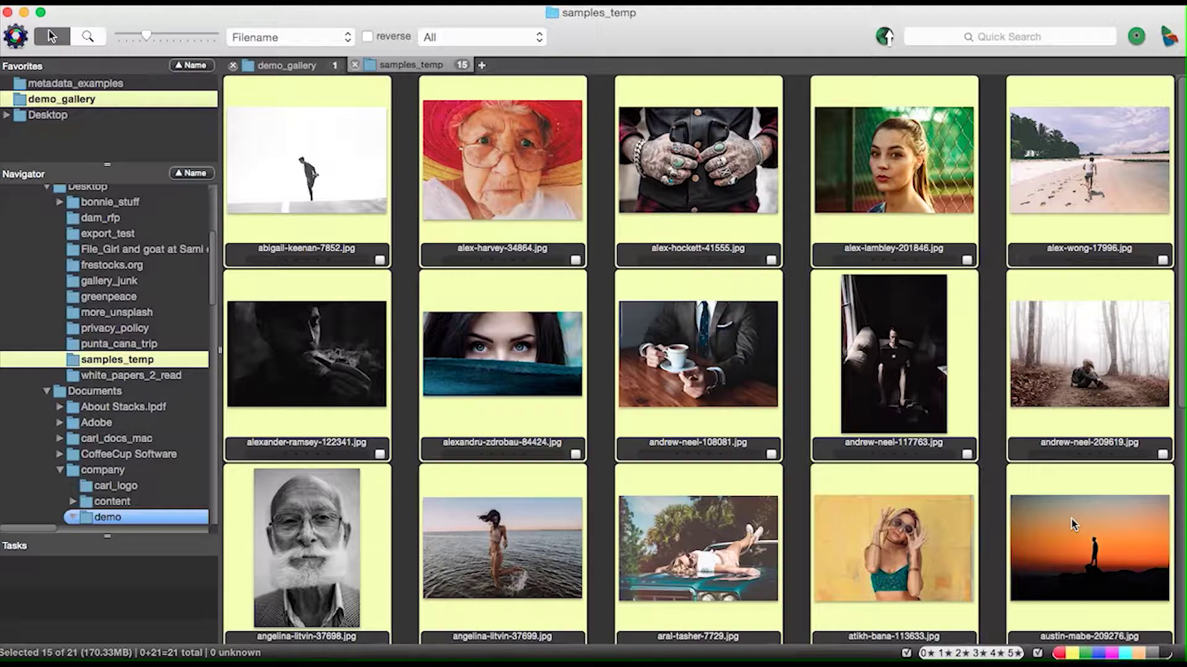
{"action": "key", "text": "super+shift+i"}
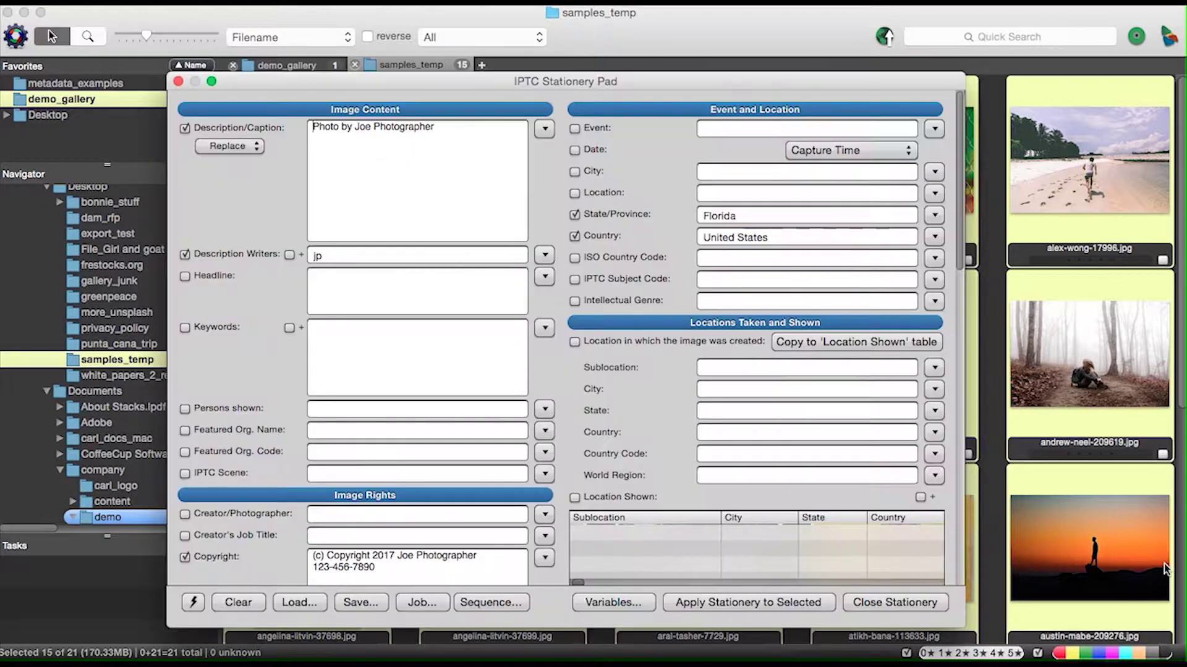
{"action": "left_click", "coordinate": [234, 603]}
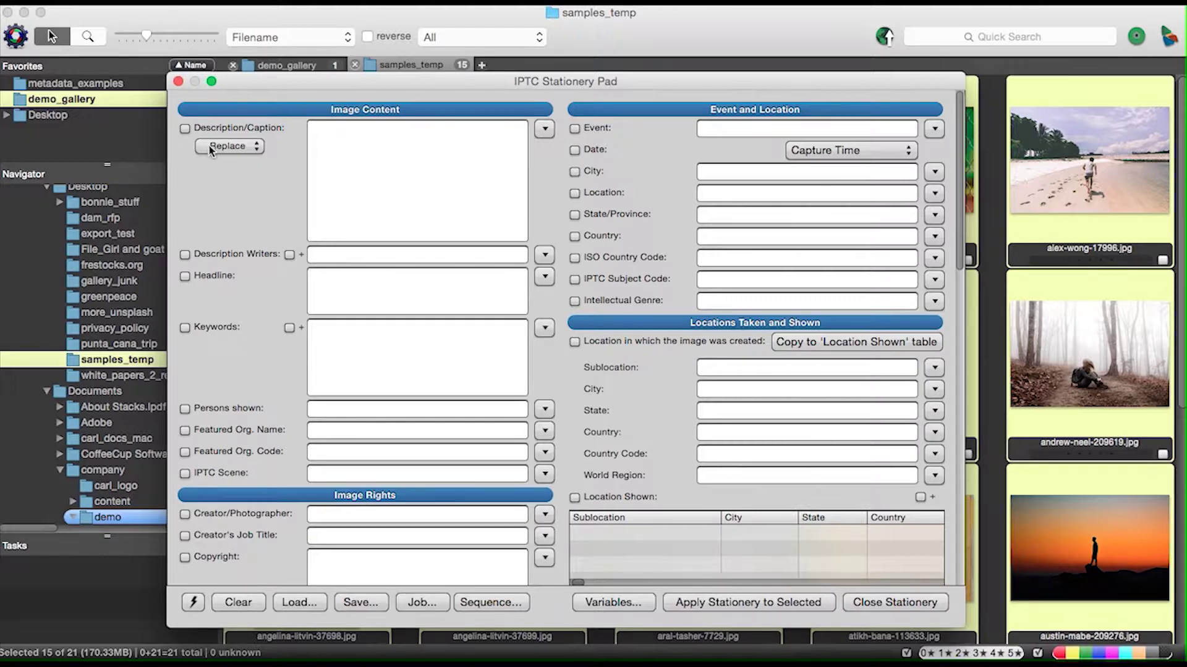
Step: Prepend the caption 'These photos were found wnadering the internet...' and apply it to the selection
{"action": "left_click", "coordinate": [239, 146]}
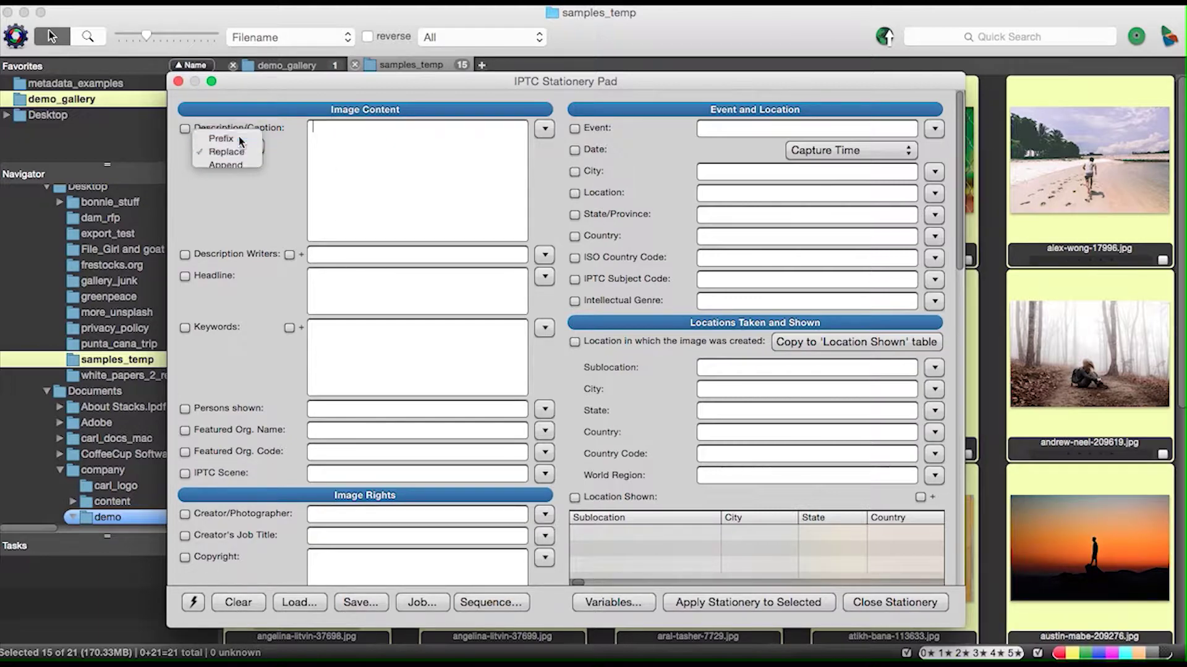
{"action": "left_click", "coordinate": [238, 135]}
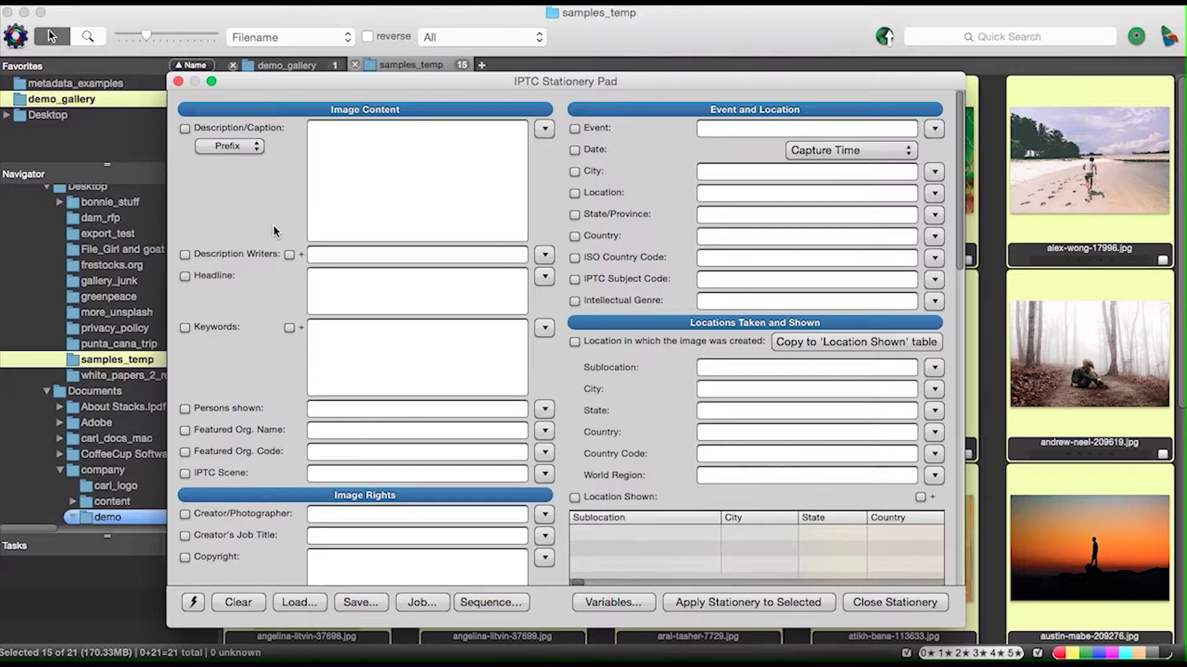
{"action": "type", "text": "These photos were fou"}
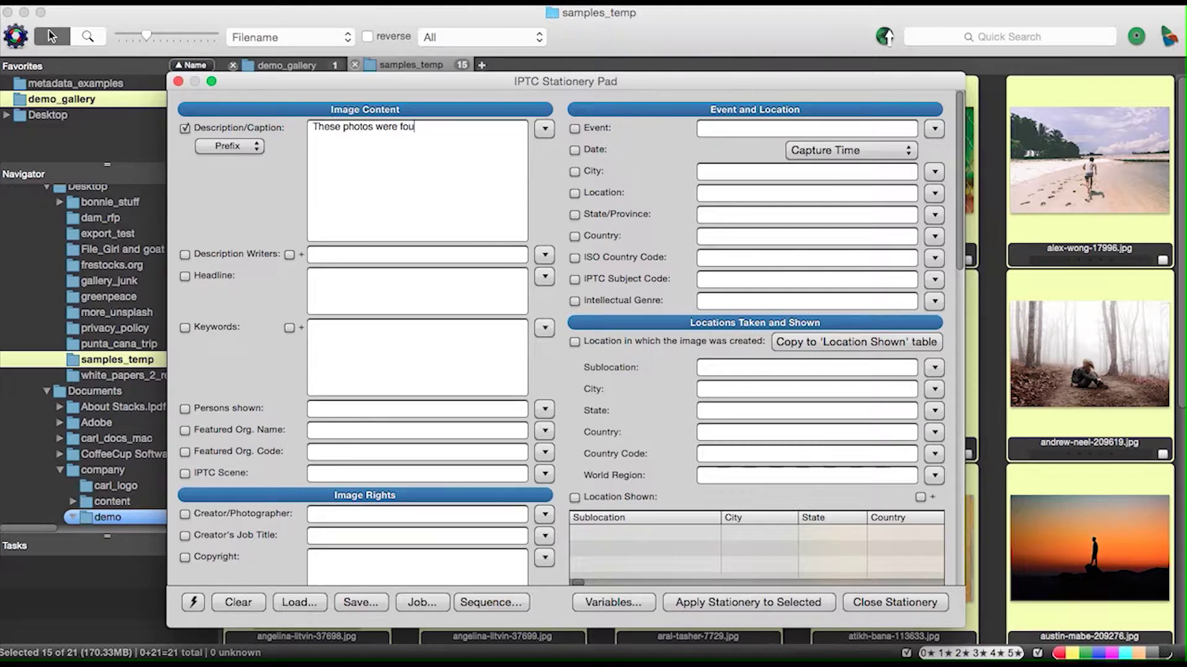
{"action": "type", "text": "nd wnadering the interne"}
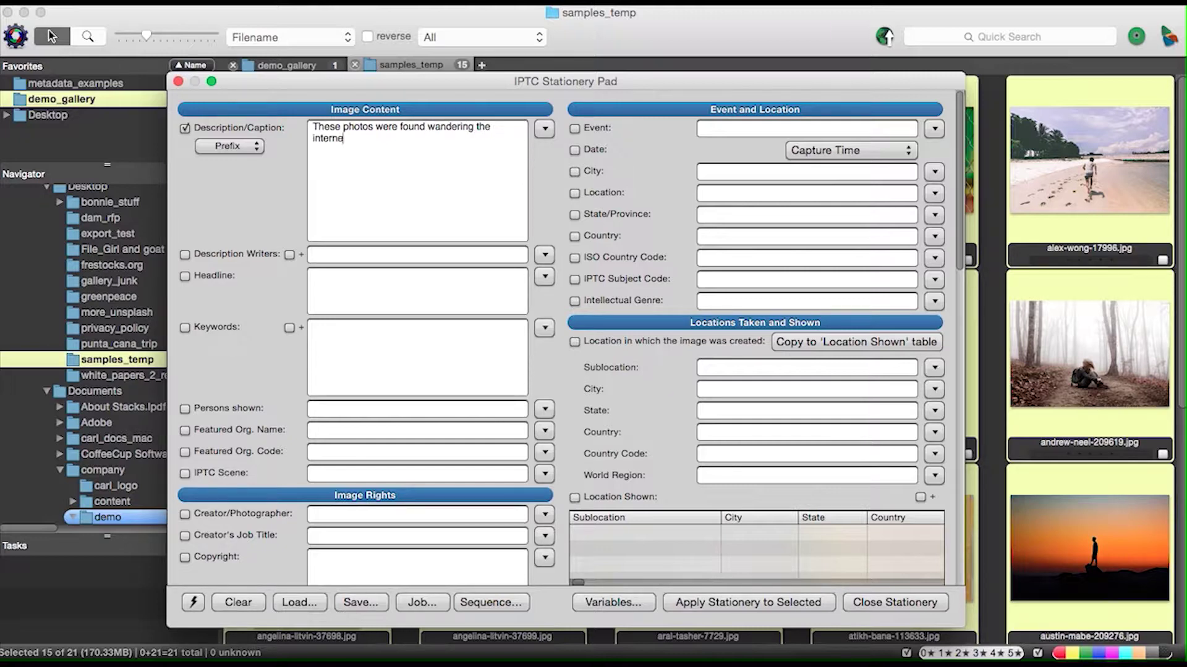
{"action": "type", "text": "t. They would be happier if "}
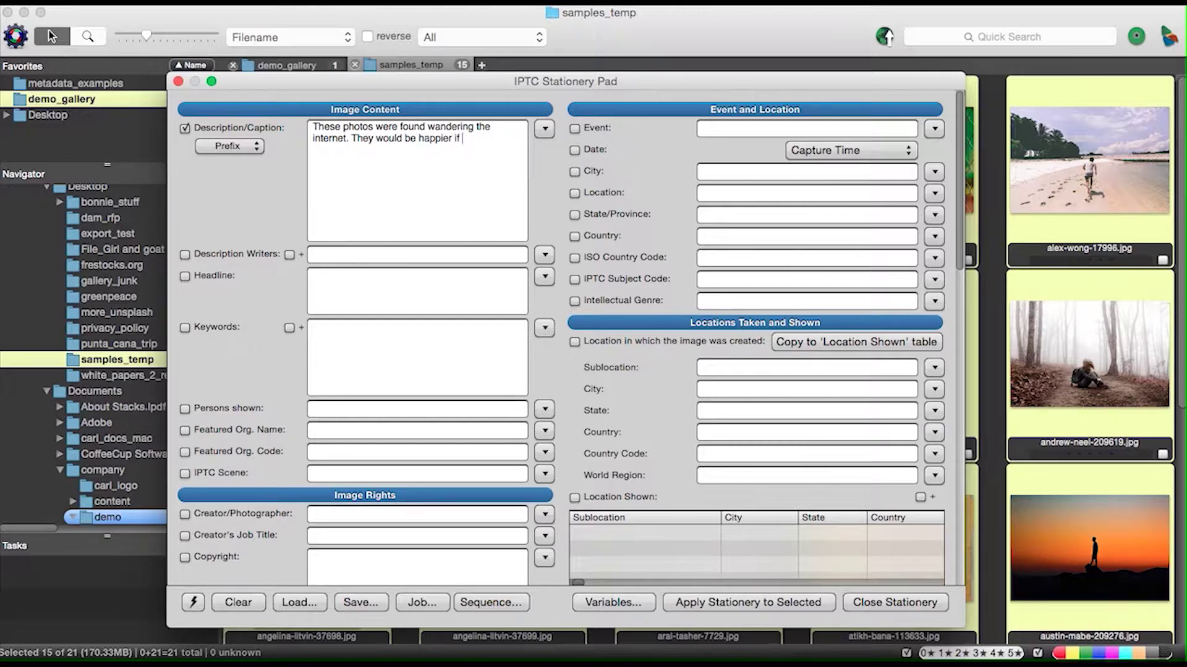
{"action": "type", "text": "they had proper metadata"}
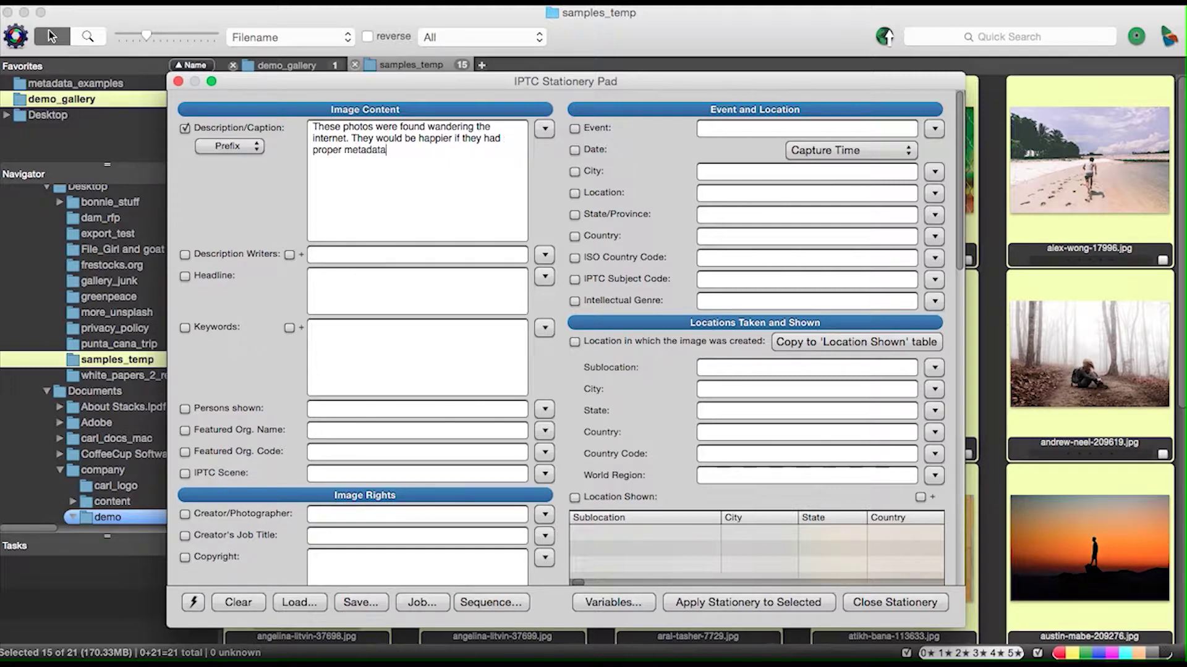
{"action": "type", "text": "."}
{"action": "left_click", "coordinate": [707, 600]}
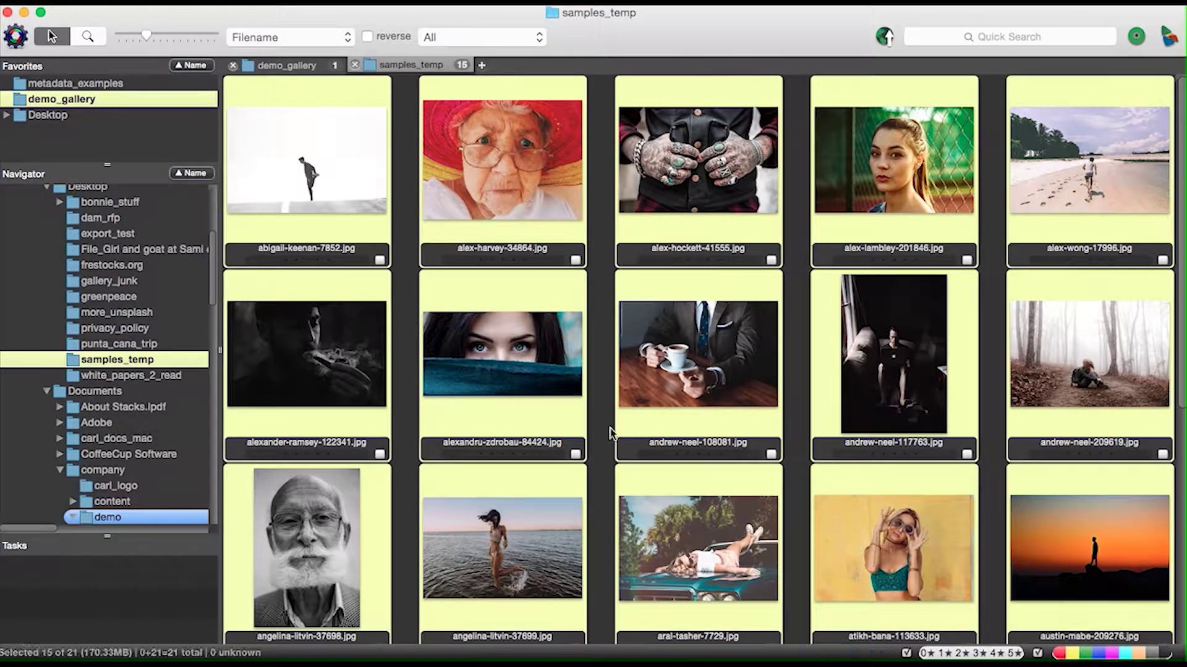
Step: Prepend 'This lady is very concerned that she's not identified.' to alex-harvey-34864.jpg's caption and save
{"action": "left_click", "coordinate": [596, 259]}
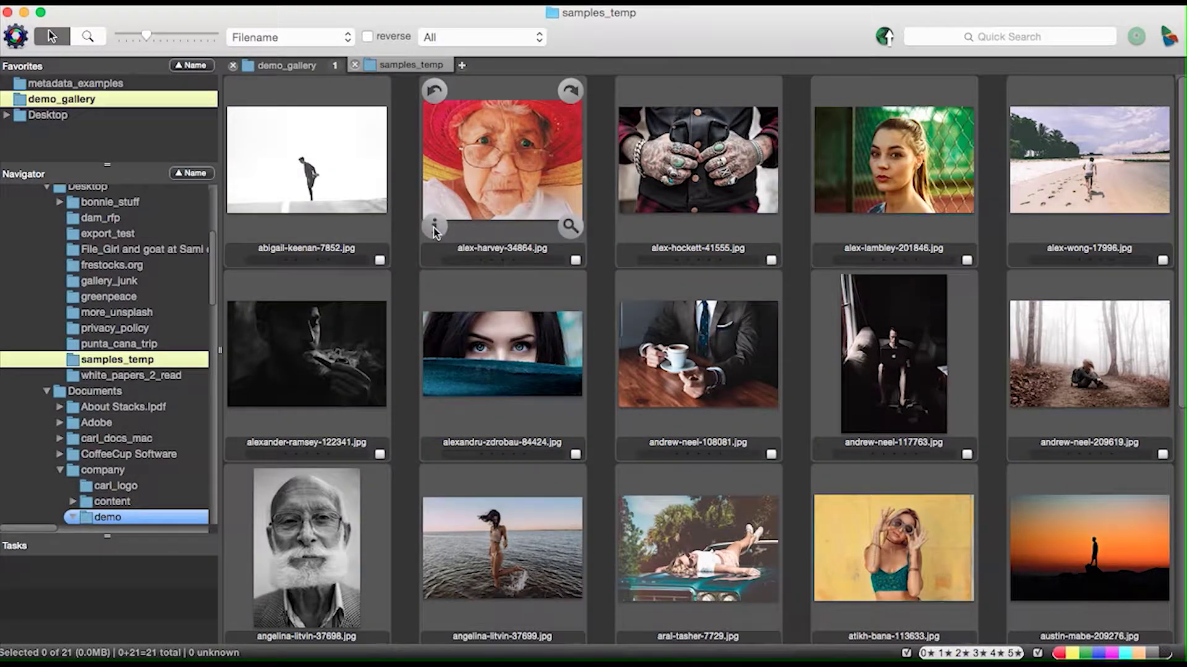
{"action": "left_click", "coordinate": [434, 228]}
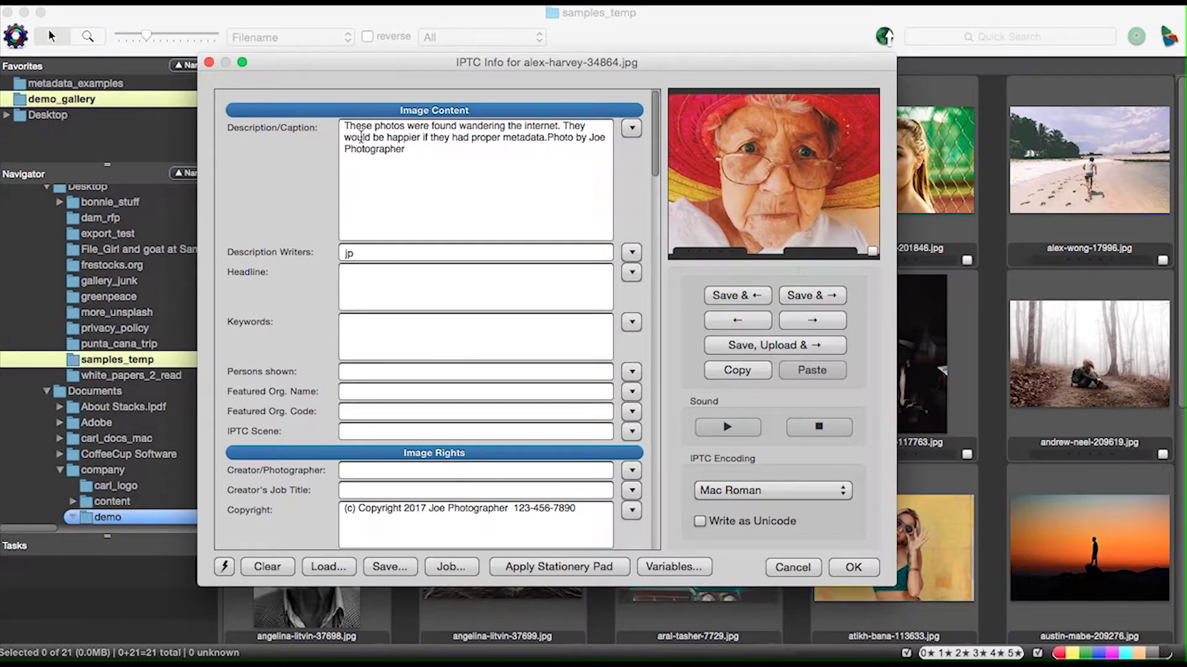
{"action": "type", "text": "This lady"}
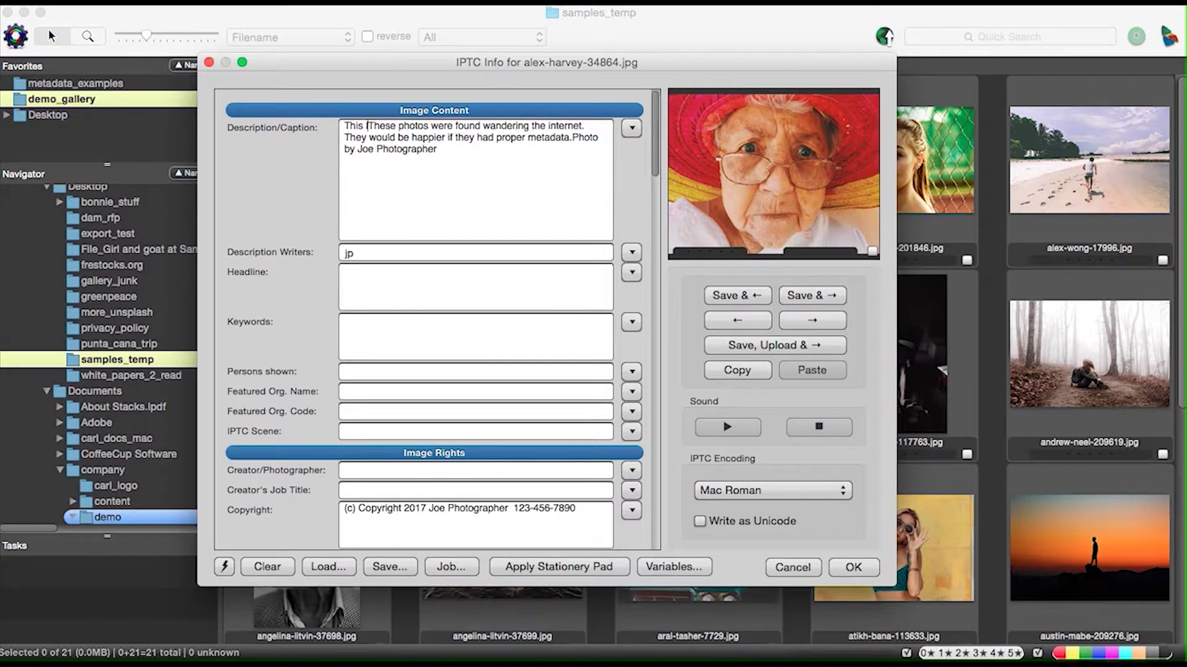
{"action": "type", "text": " is very "}
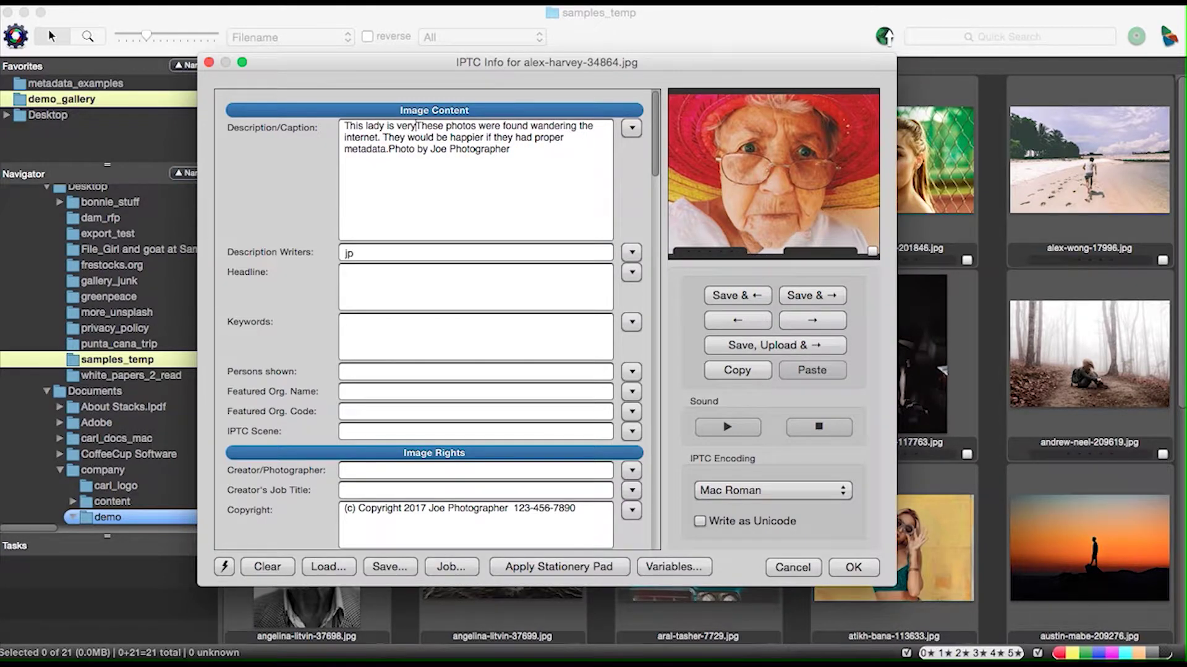
{"action": "type", "text": "concerned t"}
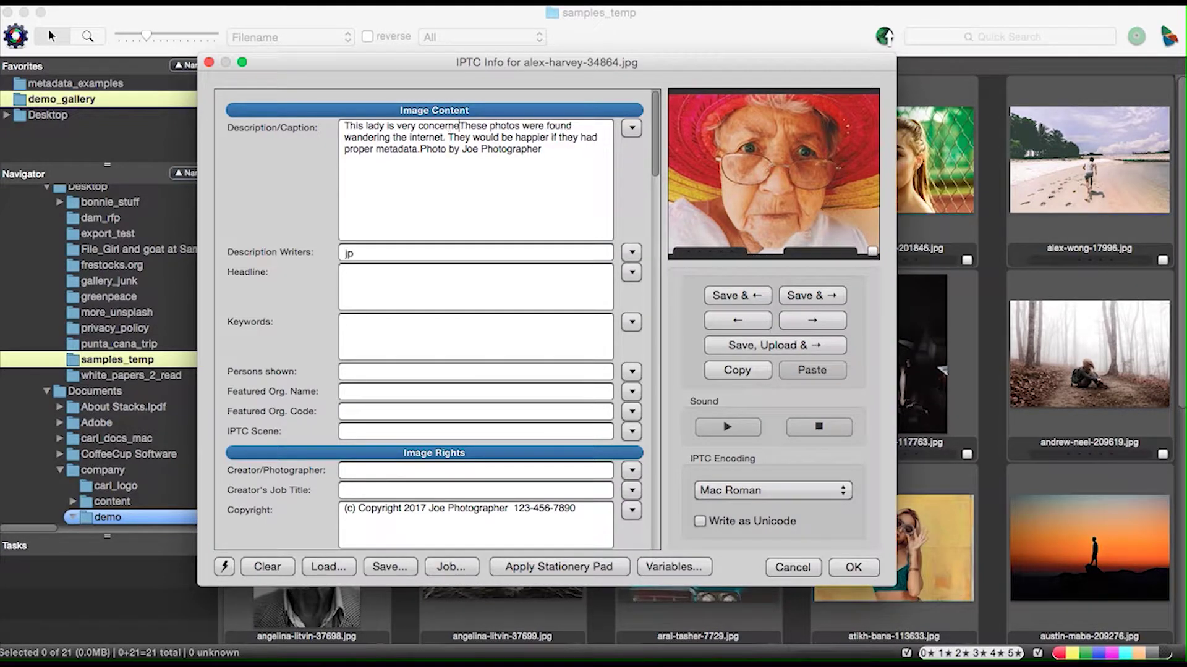
{"action": "type", "text": "hat she"}
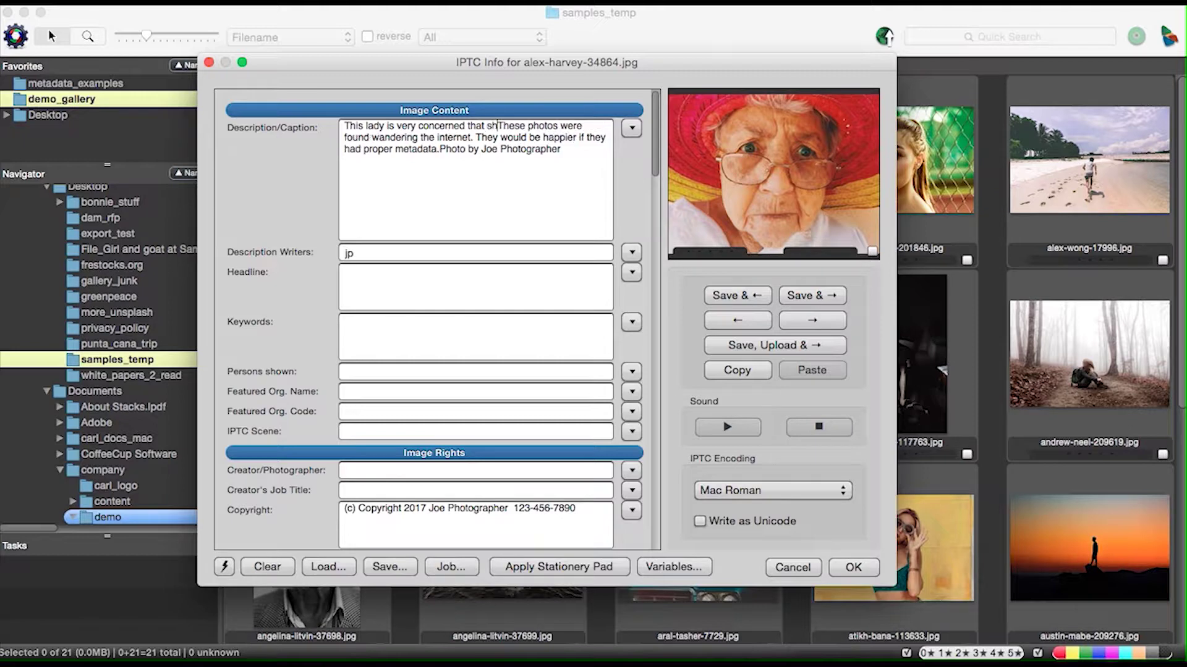
{"action": "type", "text": "'s not iden"}
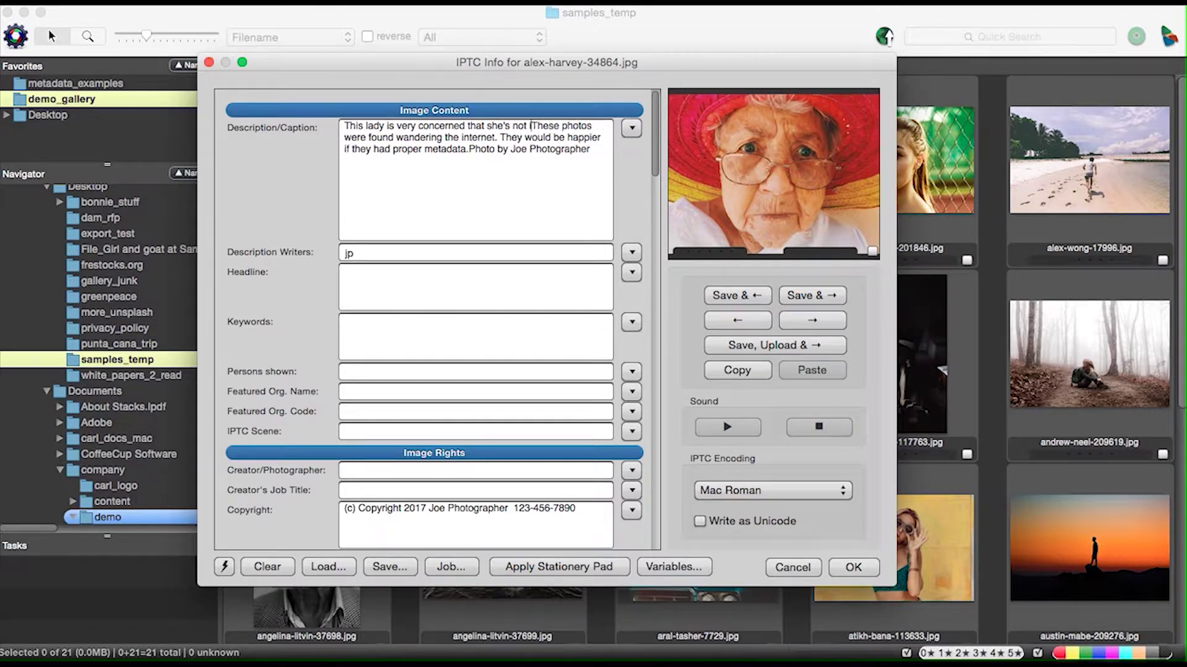
{"action": "type", "text": "tified"}
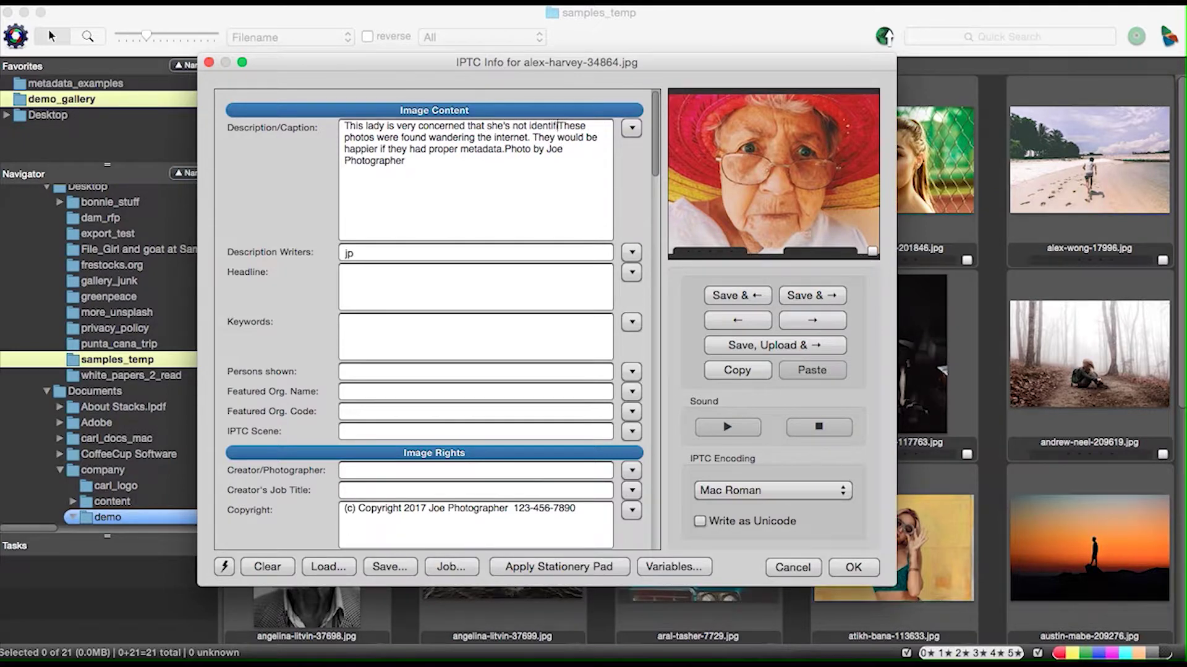
{"action": "type", "text": "."}
{"action": "left_click", "coordinate": [506, 149]}
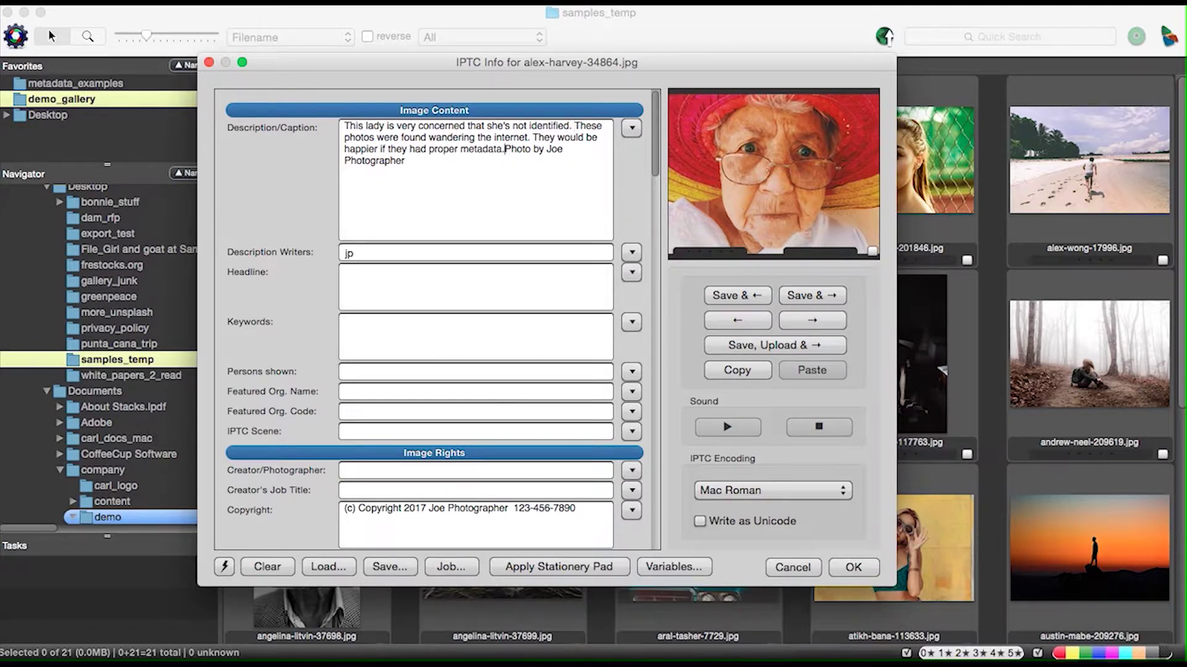
{"action": "left_click", "coordinate": [809, 296]}
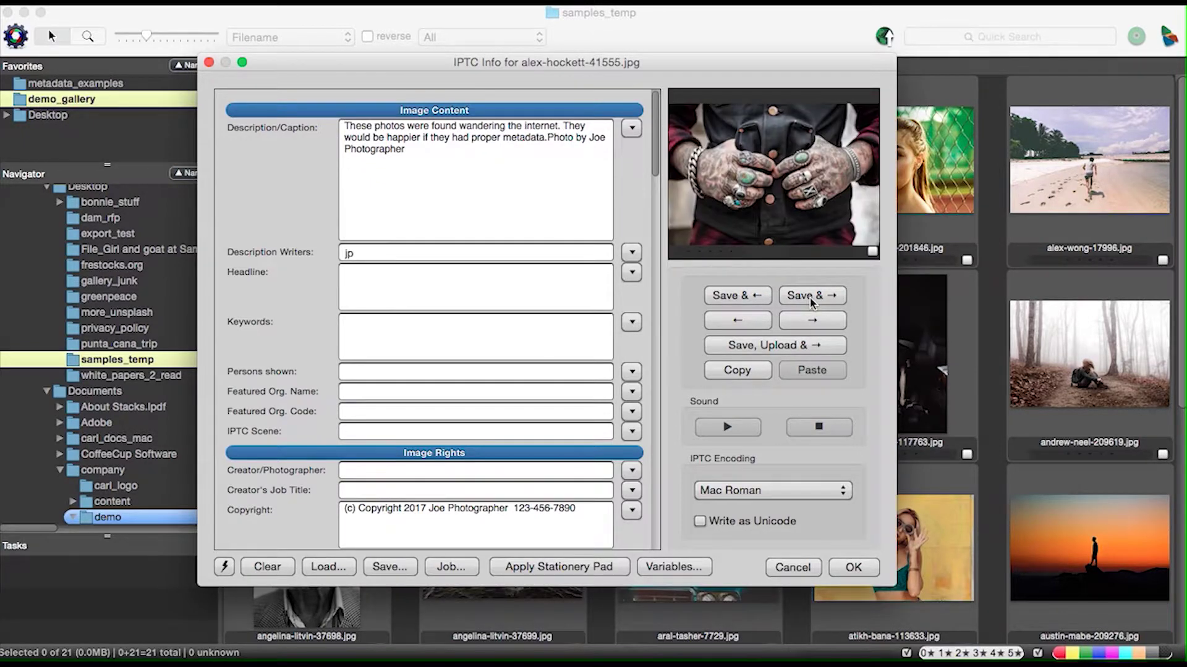
{"action": "left_click", "coordinate": [797, 568]}
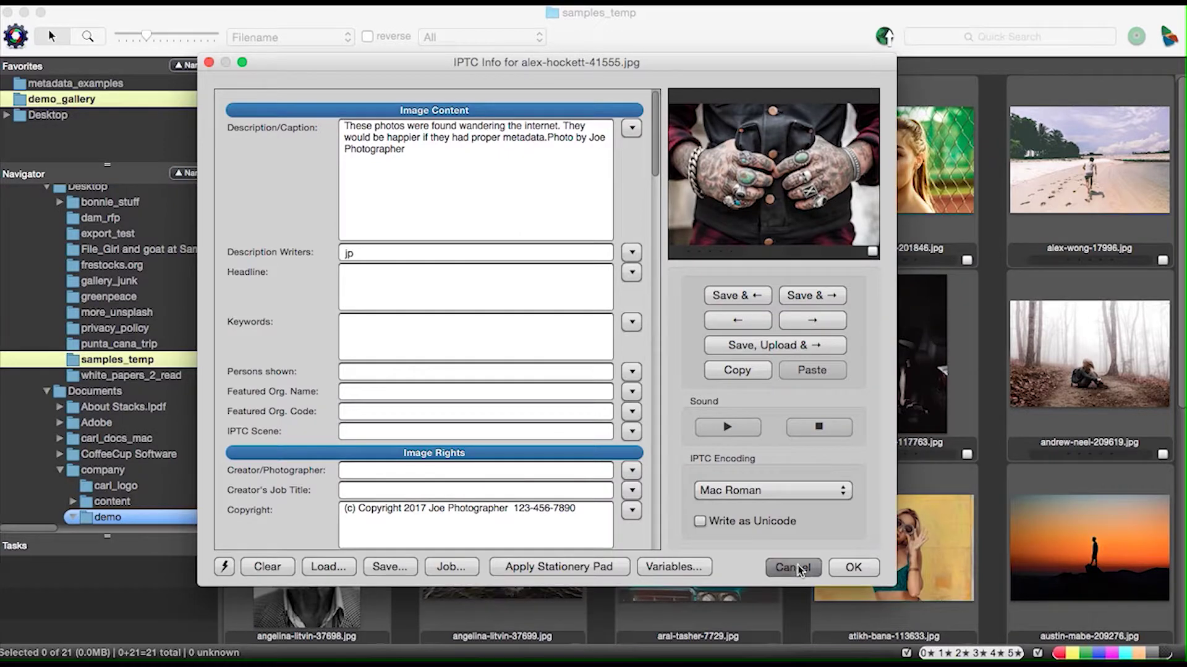